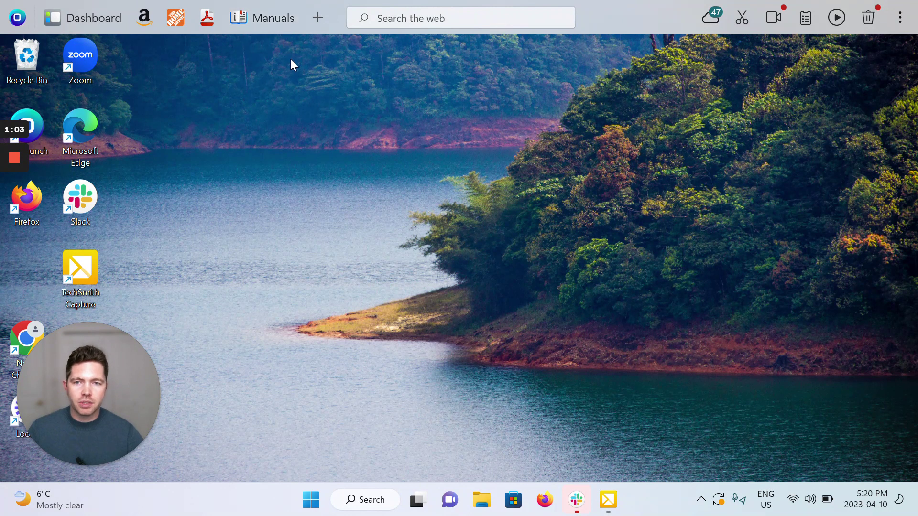
- Unpin the Manuals shortcut from the OneLaunch dock using its right-click menu
right_click(270, 23)
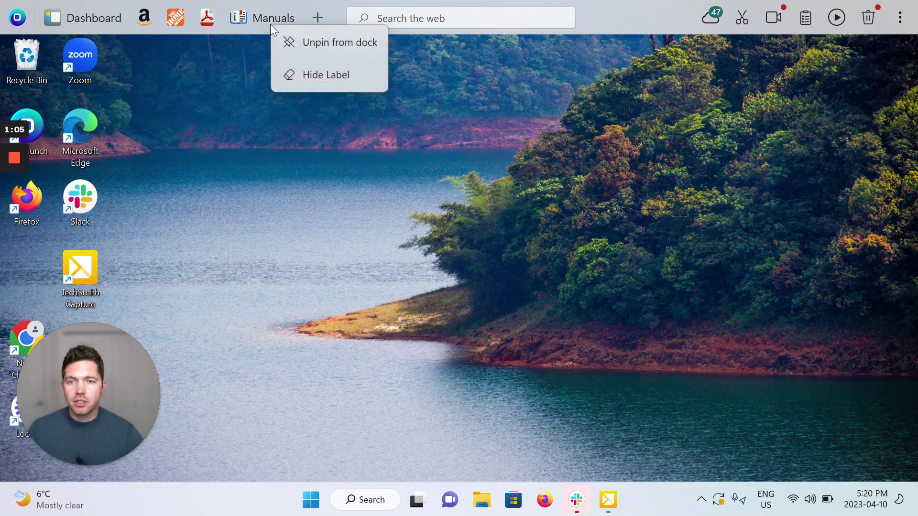
click(324, 43)
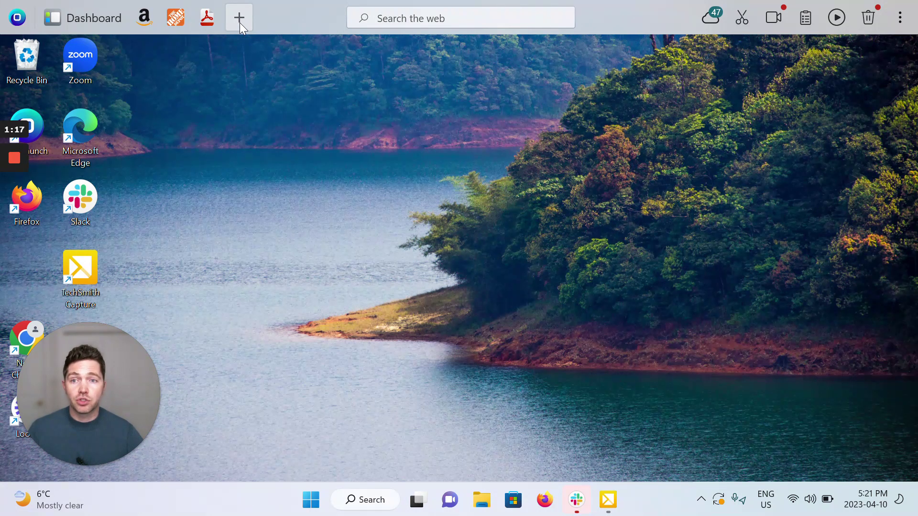
- Browse the Apps Library, check and then uncheck the Manuals tile, and close the library
click(239, 22)
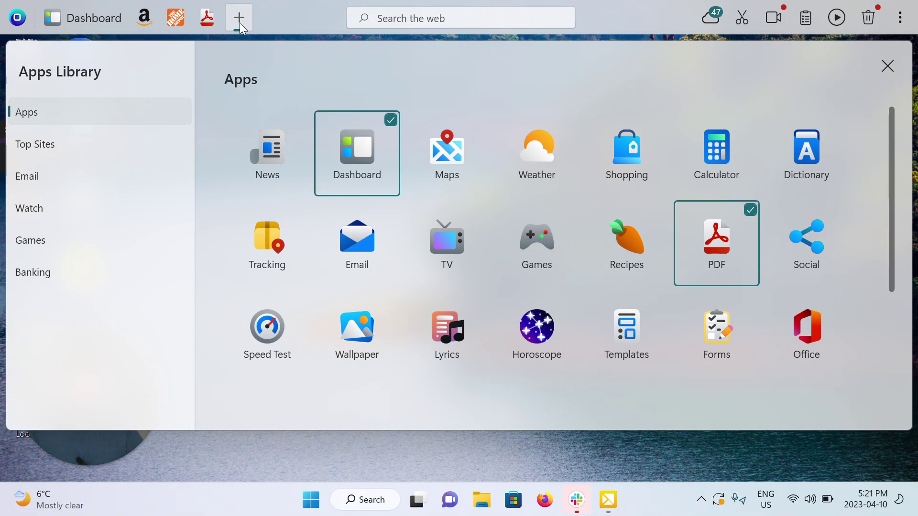
mouse_move(447, 243)
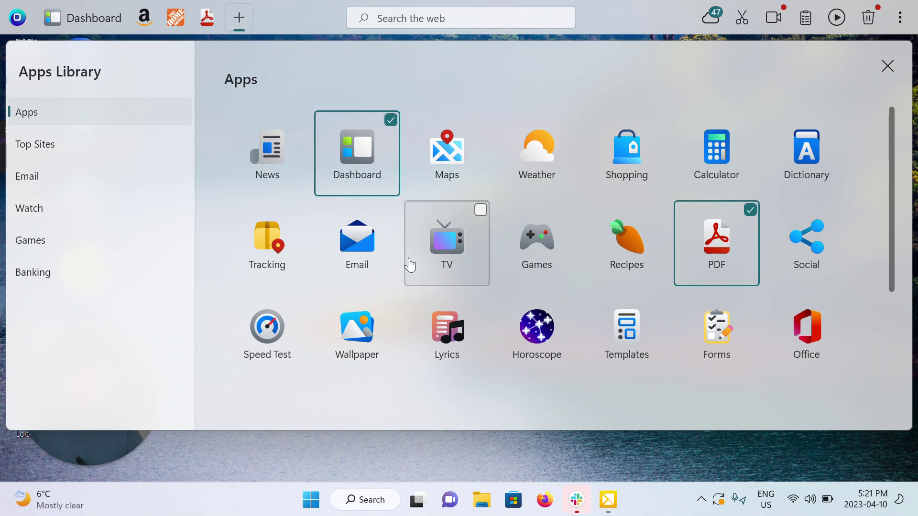
scroll(409, 265, down, 2)
scroll(410, 265, up, 2)
scroll(410, 265, down, 2)
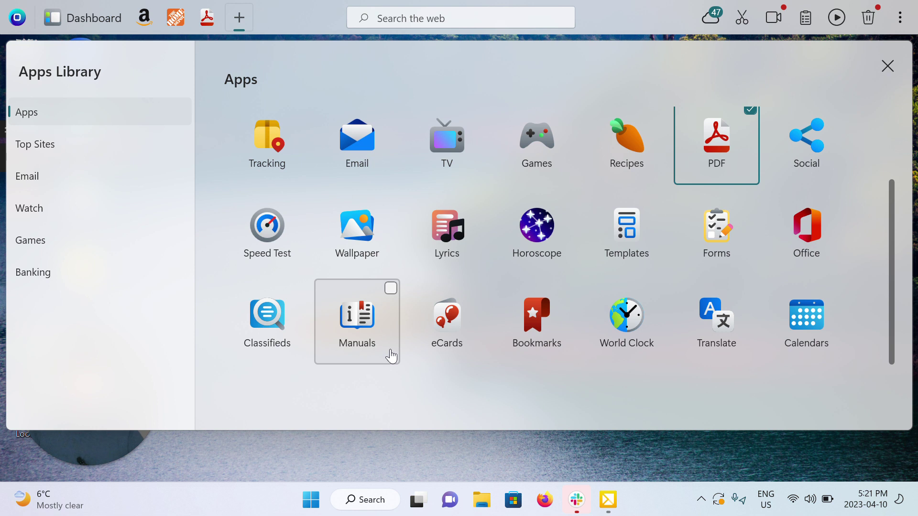
click(380, 324)
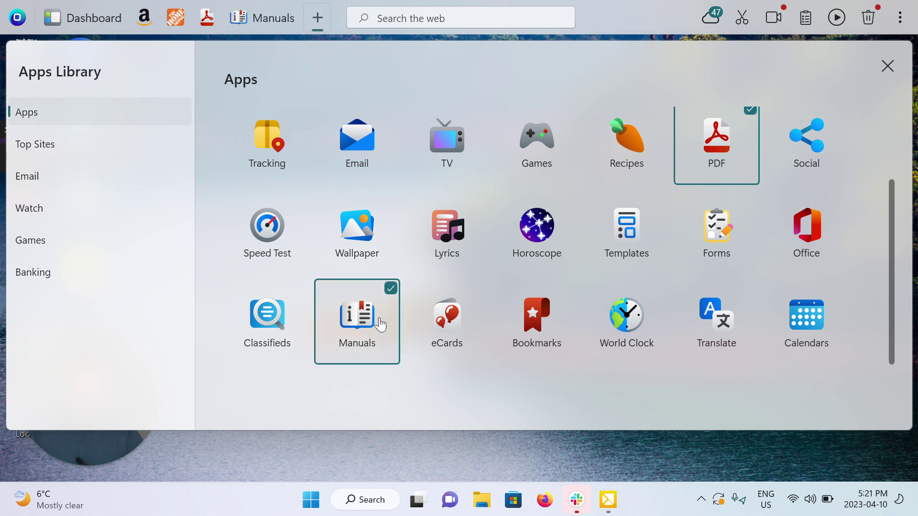
click(380, 324)
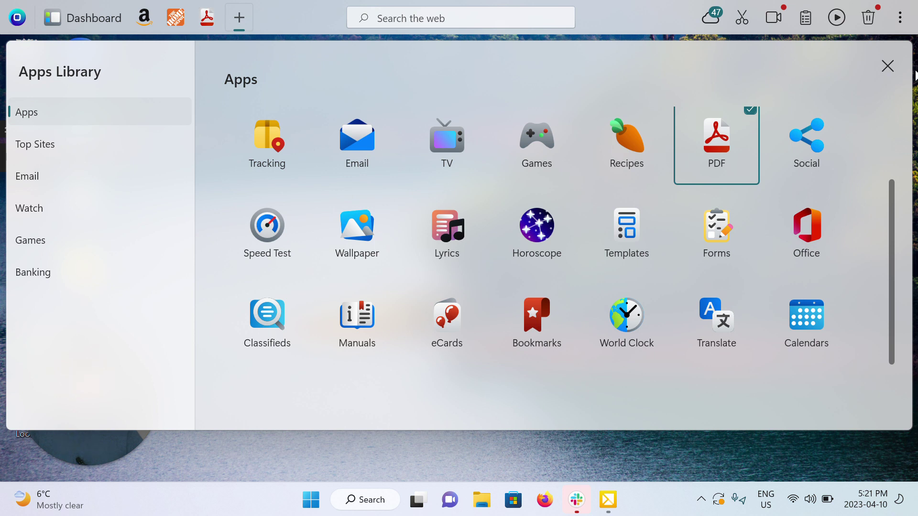
click(887, 66)
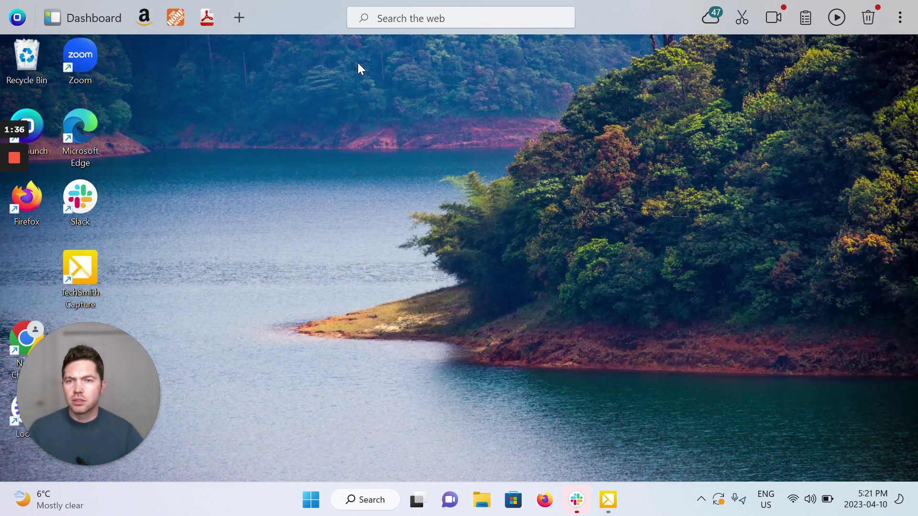
- Reopen the Apps Library and check the Manuals tile to pin it back
click(239, 18)
click(245, 22)
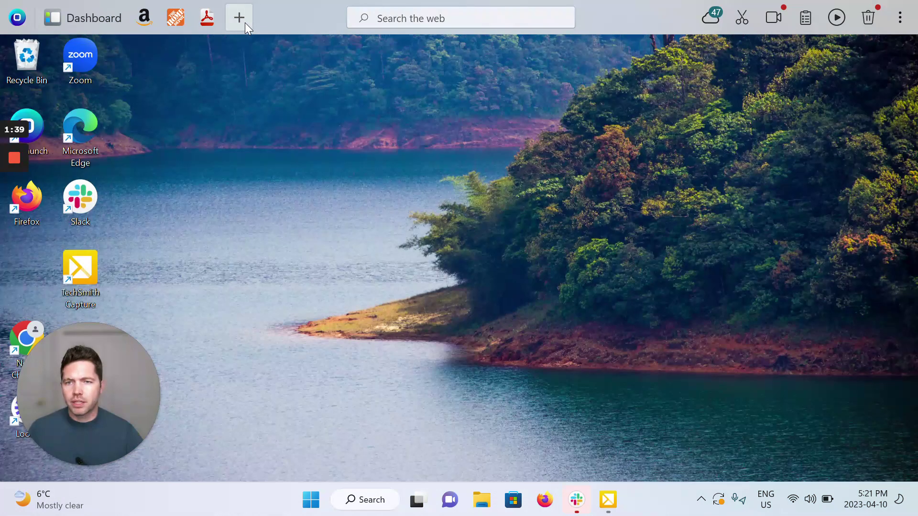
click(245, 22)
click(244, 22)
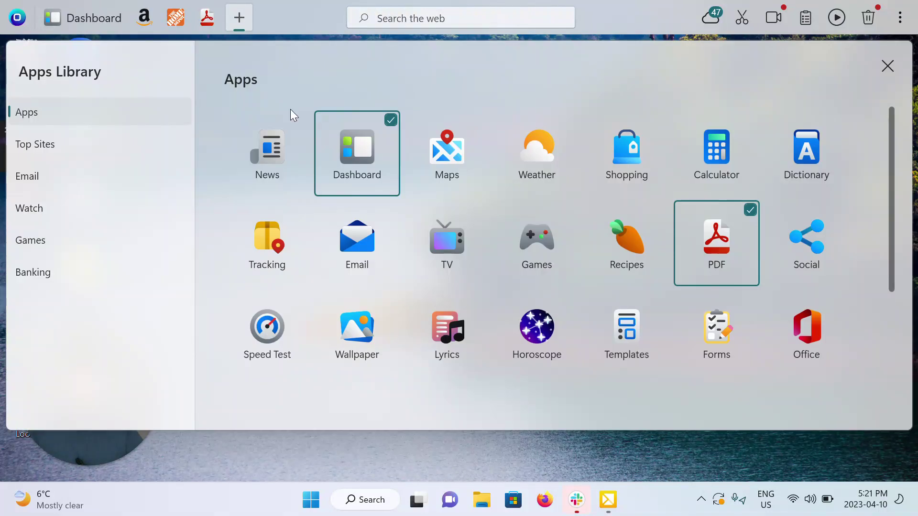
scroll(368, 287, down, 2)
click(370, 316)
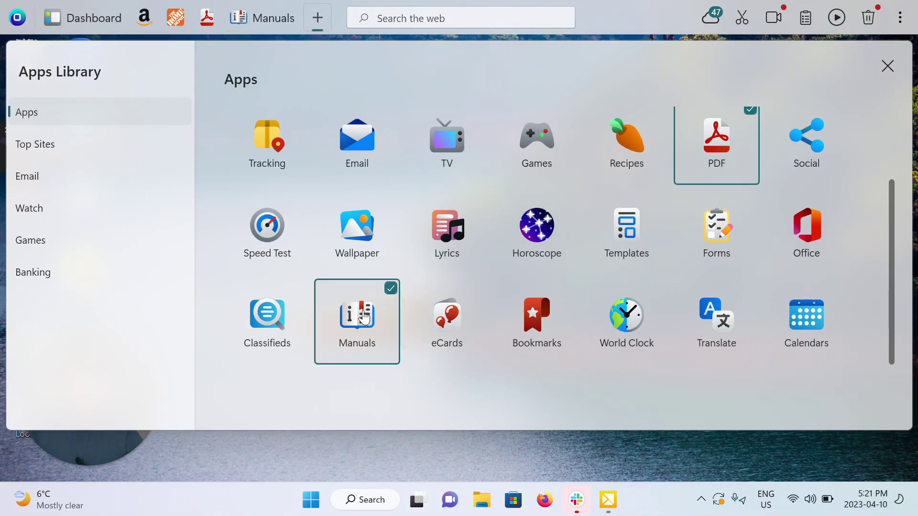
- Open the Manuals search panel, hide then show the shortcut's label, and select Brand
click(270, 21)
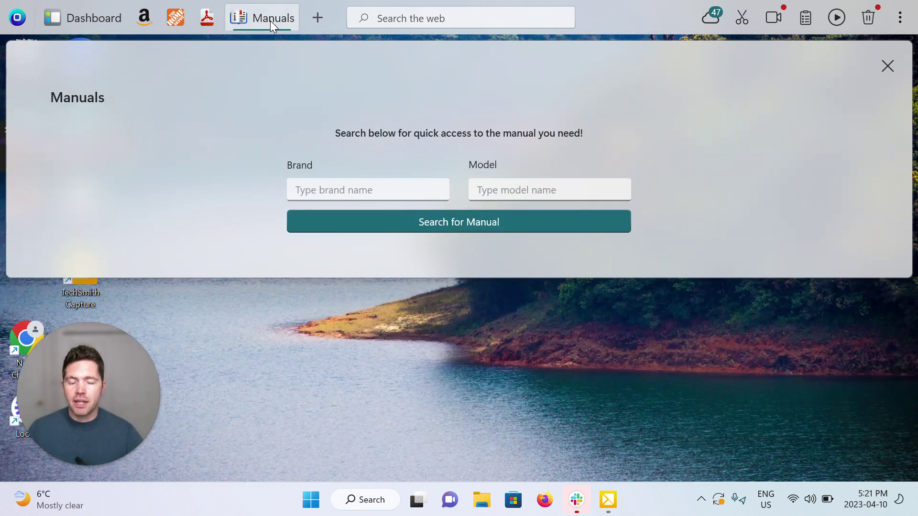
right_click(277, 19)
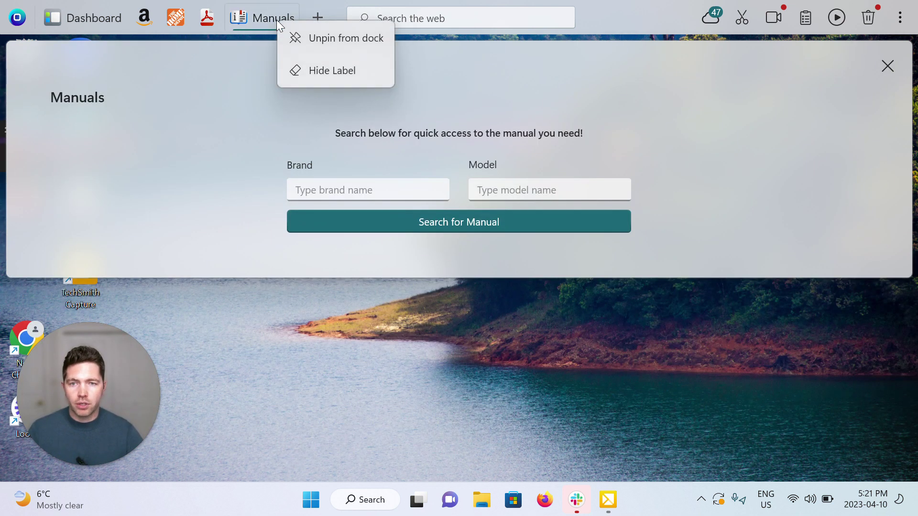
click(351, 73)
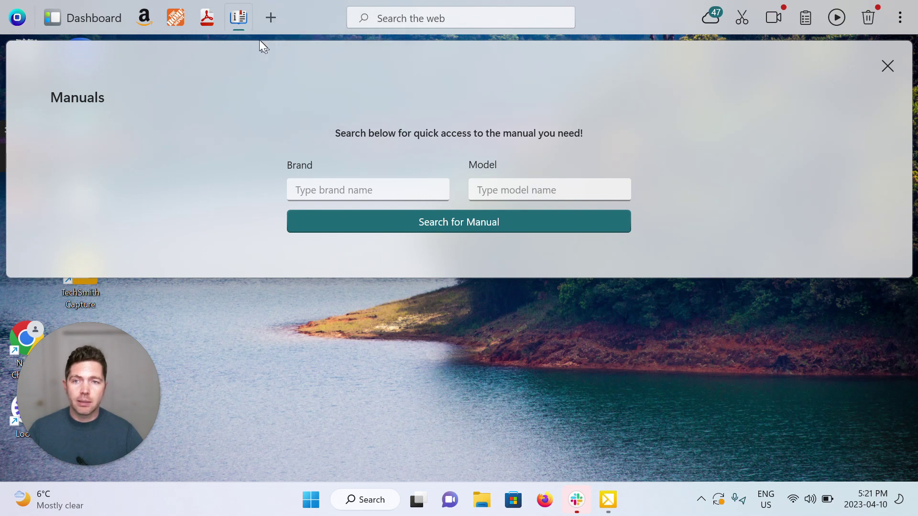
right_click(245, 21)
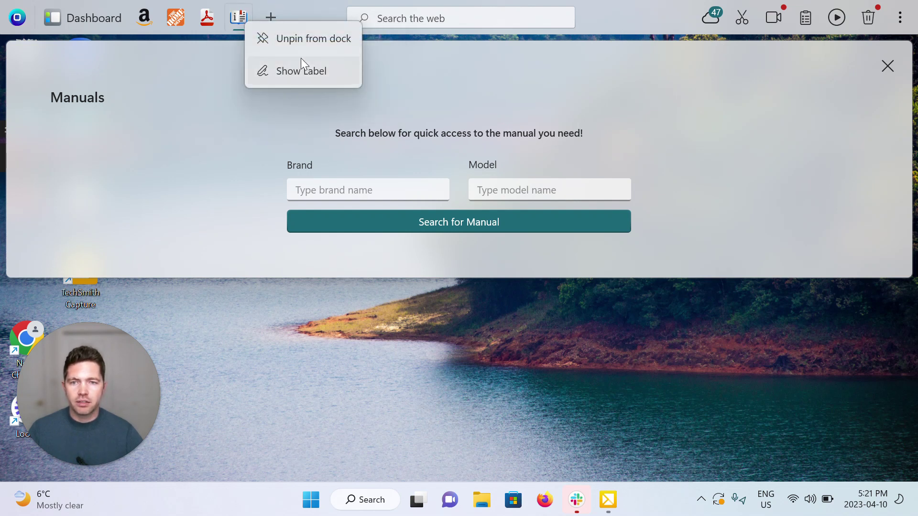
click(313, 71)
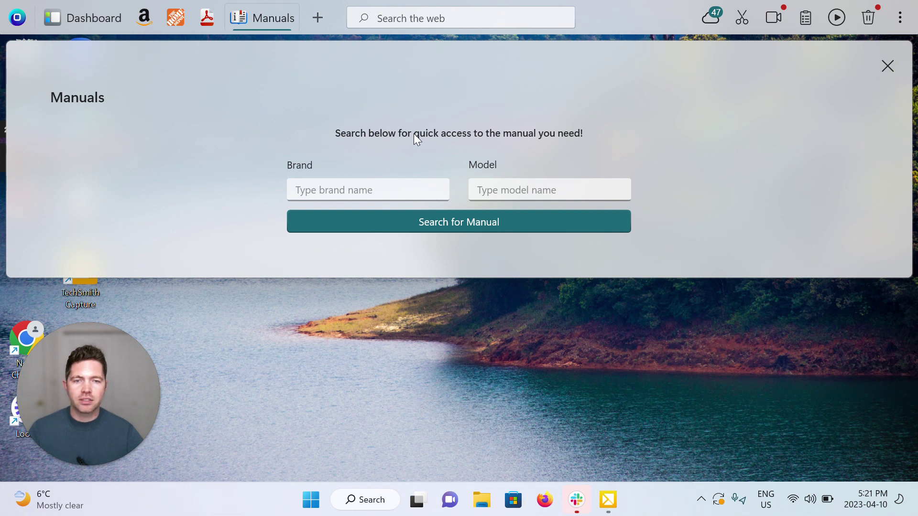
click(387, 194)
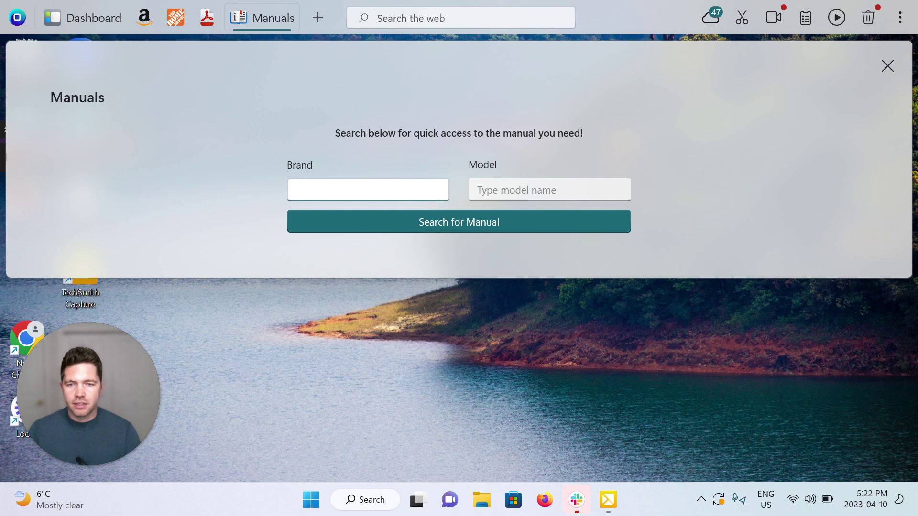
- Search manuals for brand Miele and pasted model G5266SCVi
text(Mi)
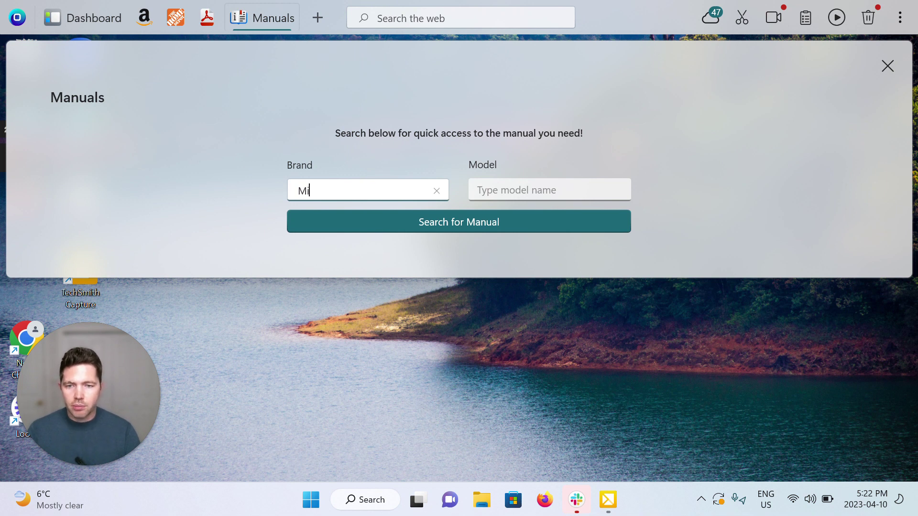
text(el)
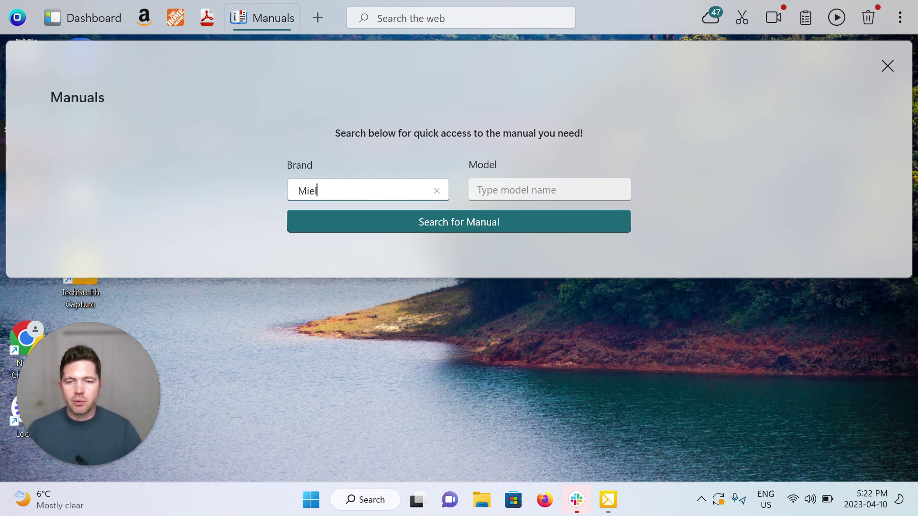
text(e)
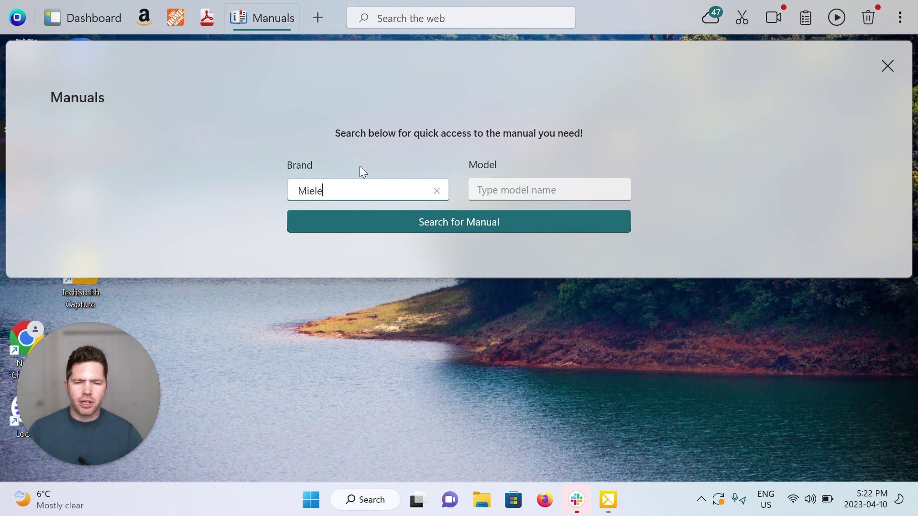
click(534, 194)
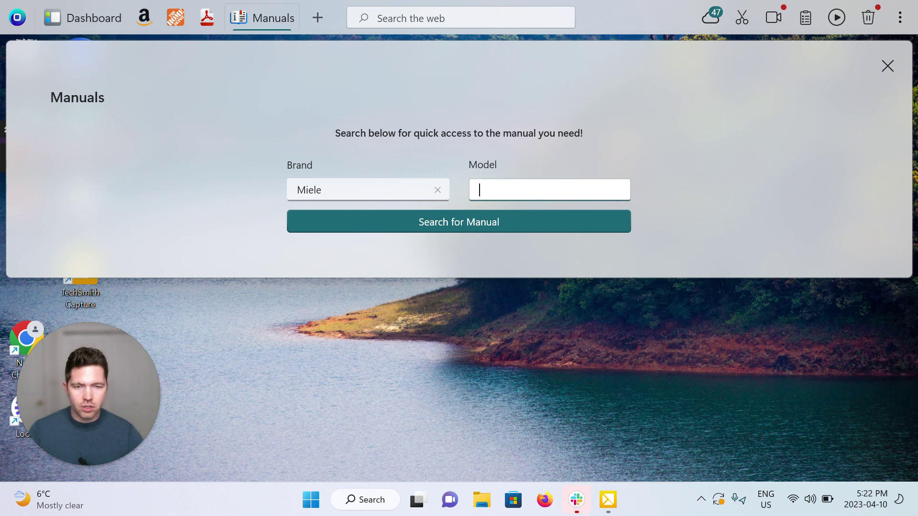
right_click(526, 192)
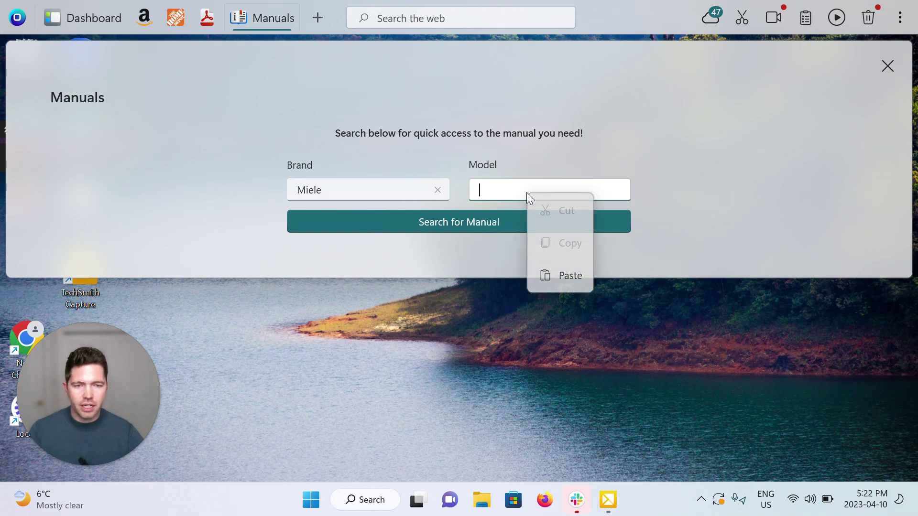
click(561, 268)
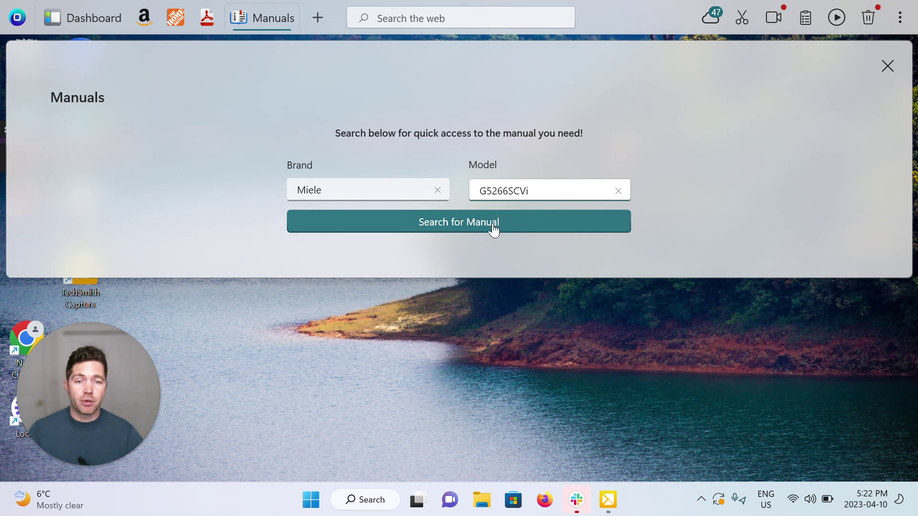
click(457, 223)
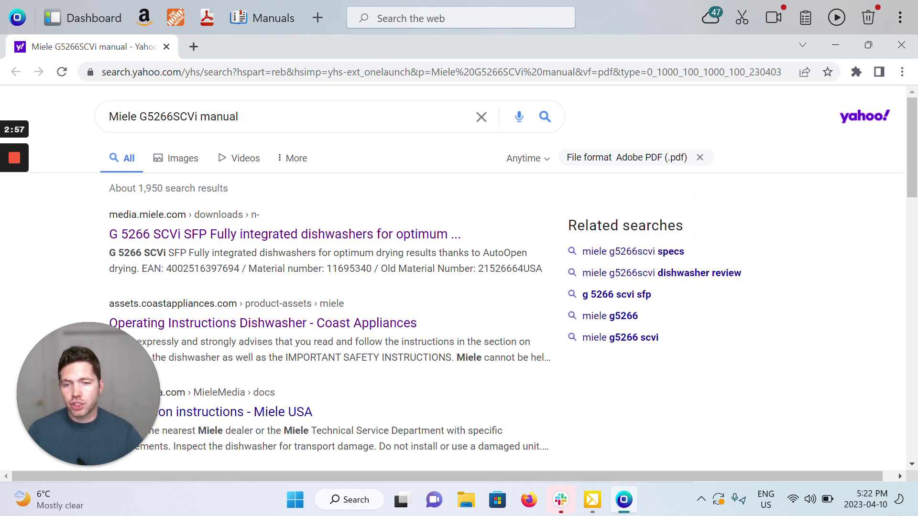
- Open the 'Operating Instructions Dishwasher - Coast Appliances' PDF from the Yahoo results
scroll(455, 348, down, 2)
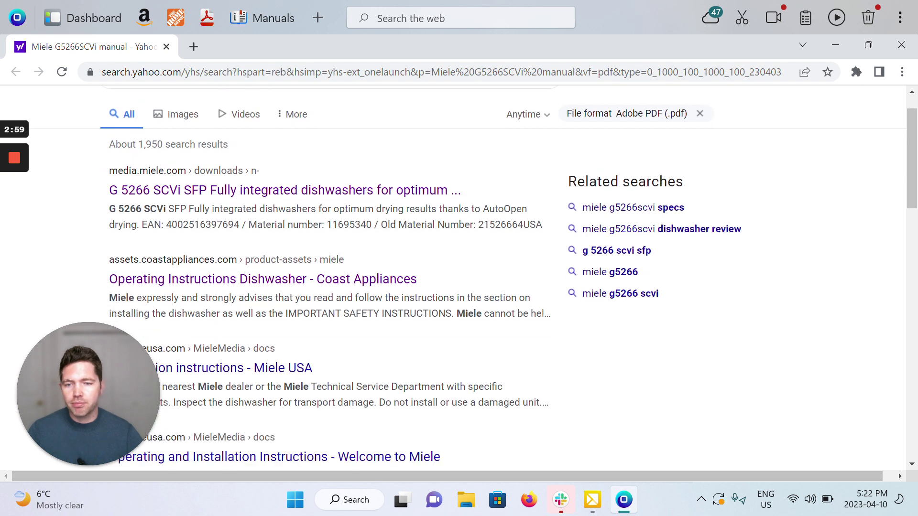
scroll(454, 348, down, 2)
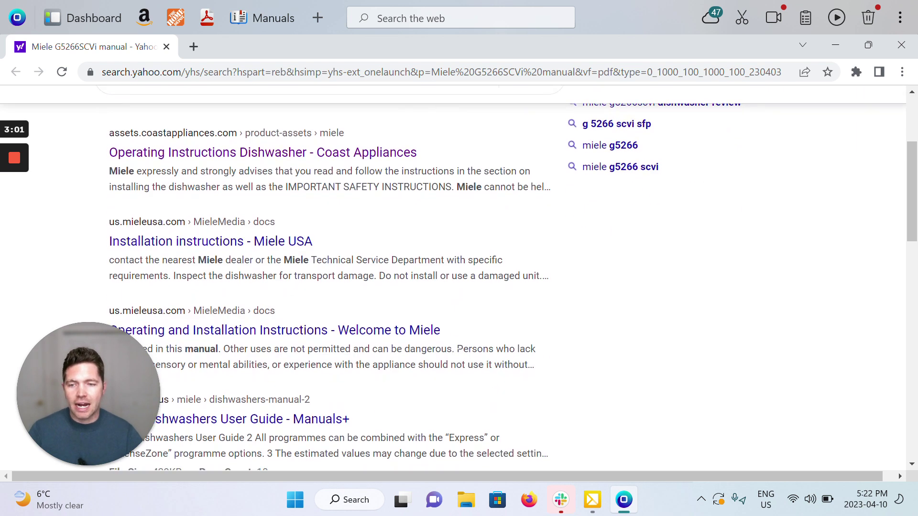
scroll(454, 348, up, 4)
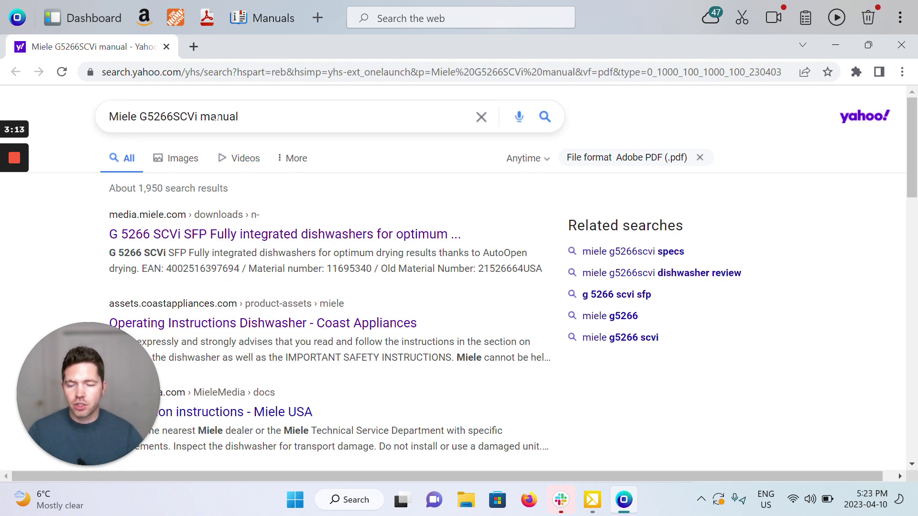
scroll(221, 334, down, 1)
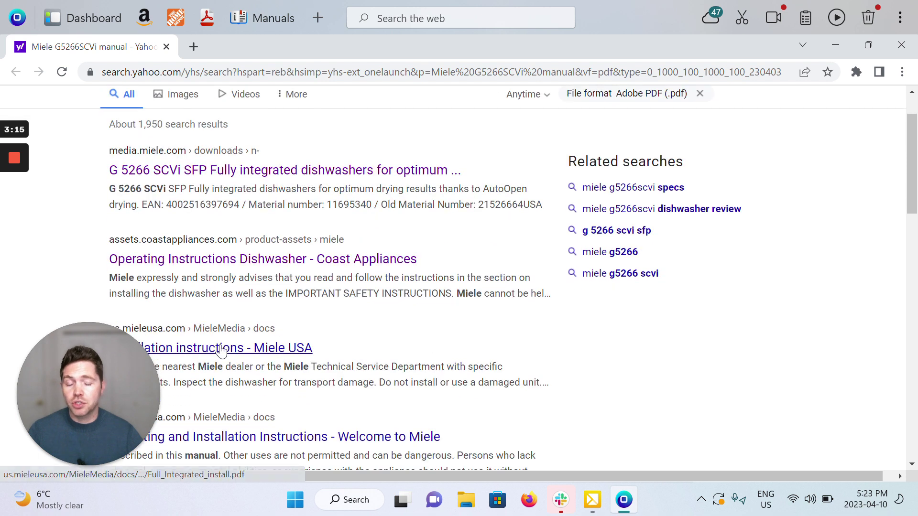
scroll(225, 351, up, 1)
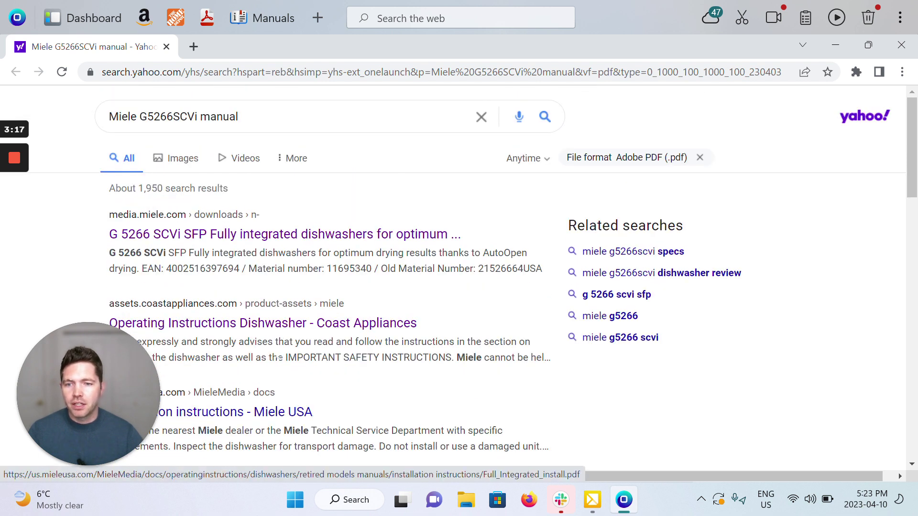
scroll(280, 357, down, 1)
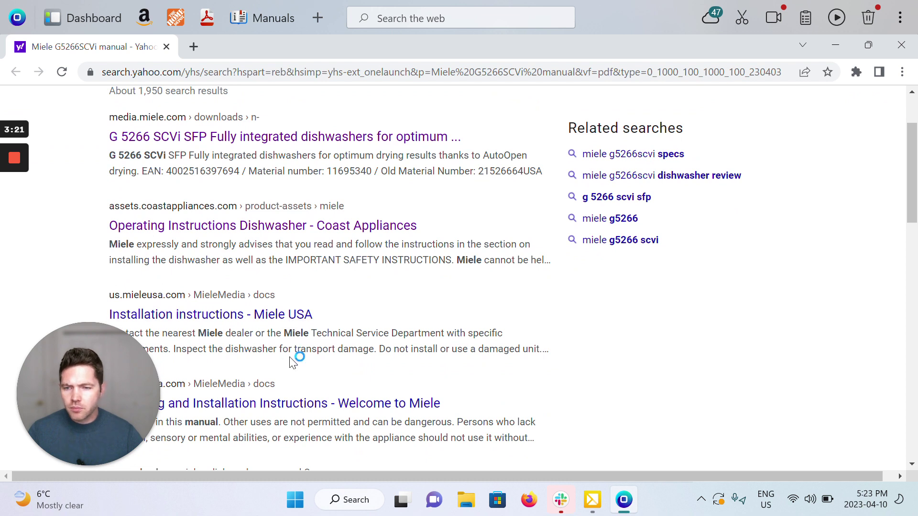
click(321, 226)
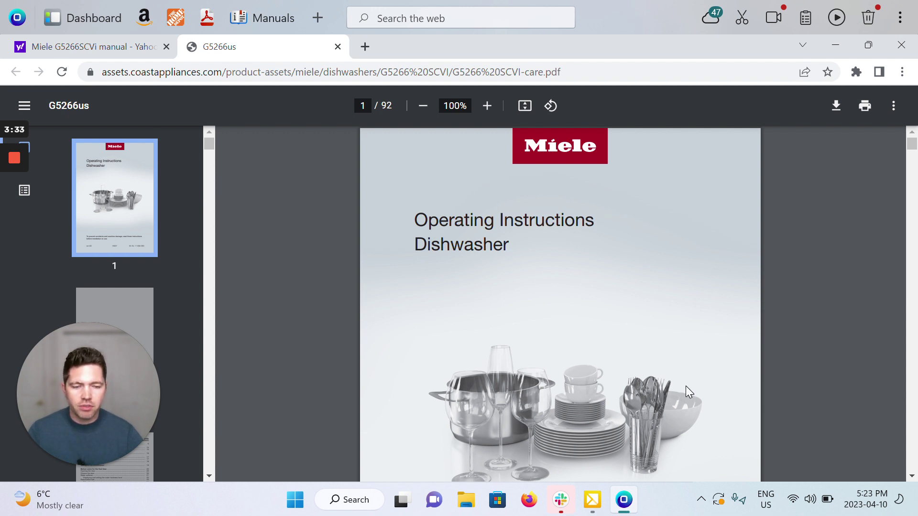
- Scroll the G5266us PDF from the cover to page 20's door-opening instructions
scroll(685, 386, down, 1)
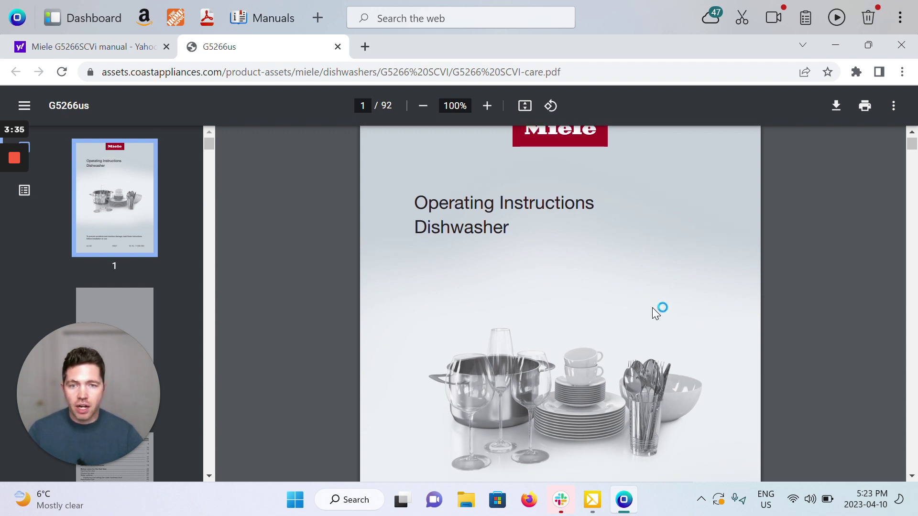
scroll(651, 307, down, 1)
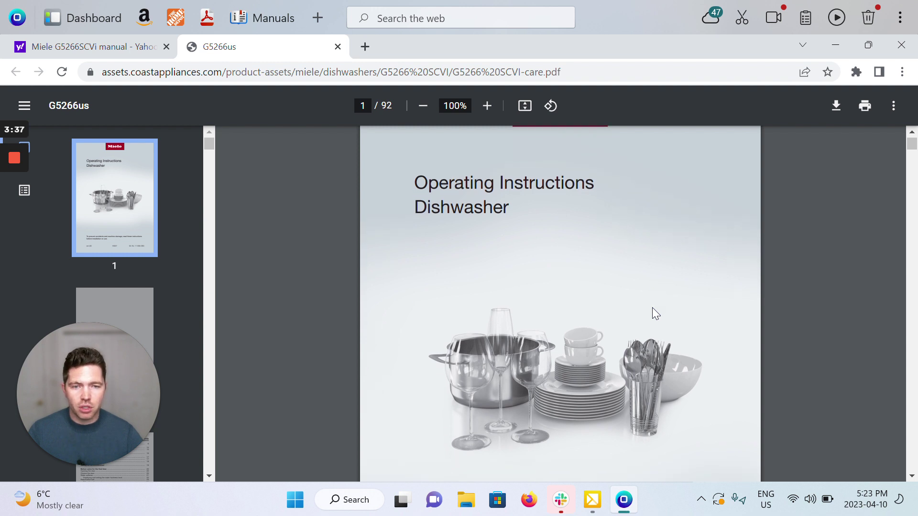
scroll(538, 368, down, 1)
scroll(538, 368, down, 2)
scroll(538, 368, down, 4)
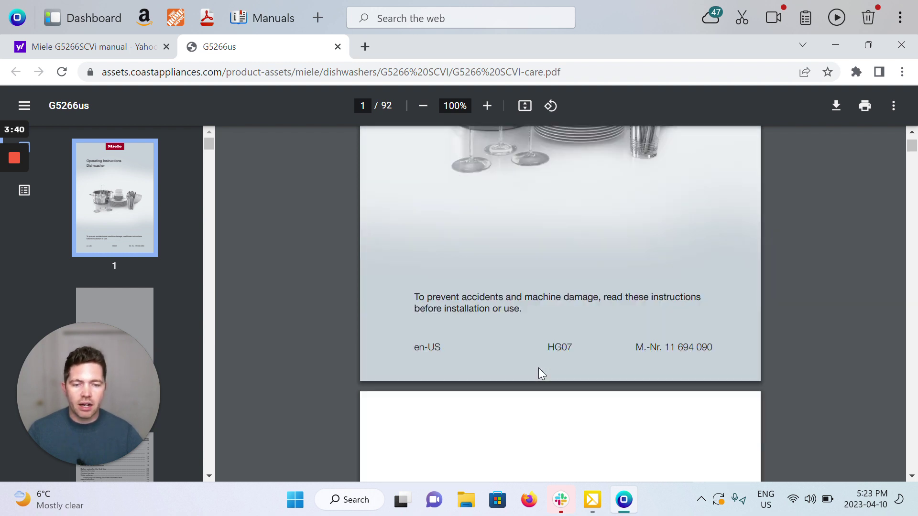
scroll(538, 368, down, 1)
scroll(538, 368, down, 4)
scroll(541, 373, down, 8)
scroll(542, 374, down, 8)
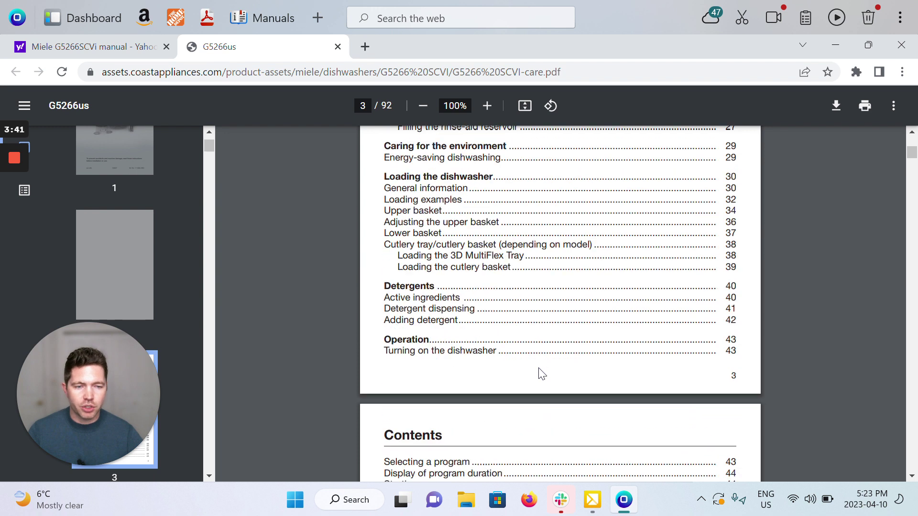
scroll(541, 374, down, 6)
scroll(540, 374, down, 6)
scroll(540, 373, down, 10)
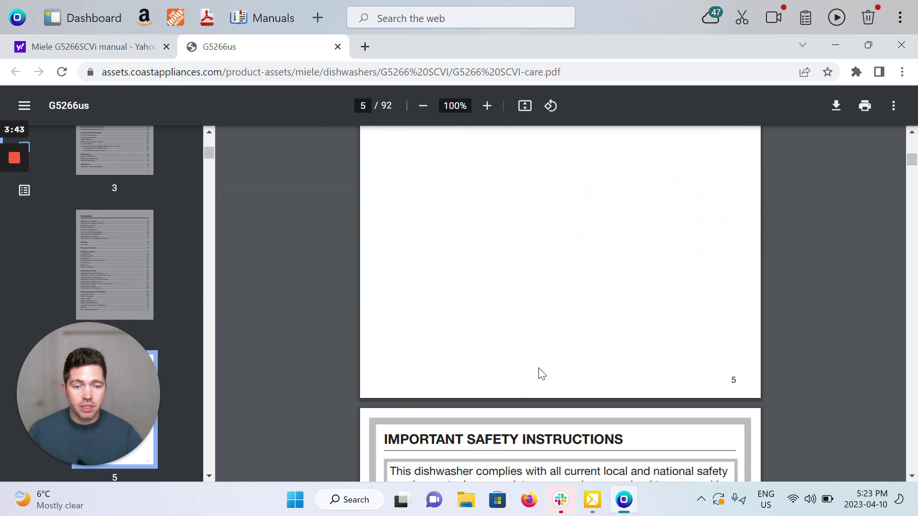
scroll(541, 373, down, 3)
scroll(541, 373, down, 6)
scroll(541, 374, down, 2)
scroll(541, 374, down, 8)
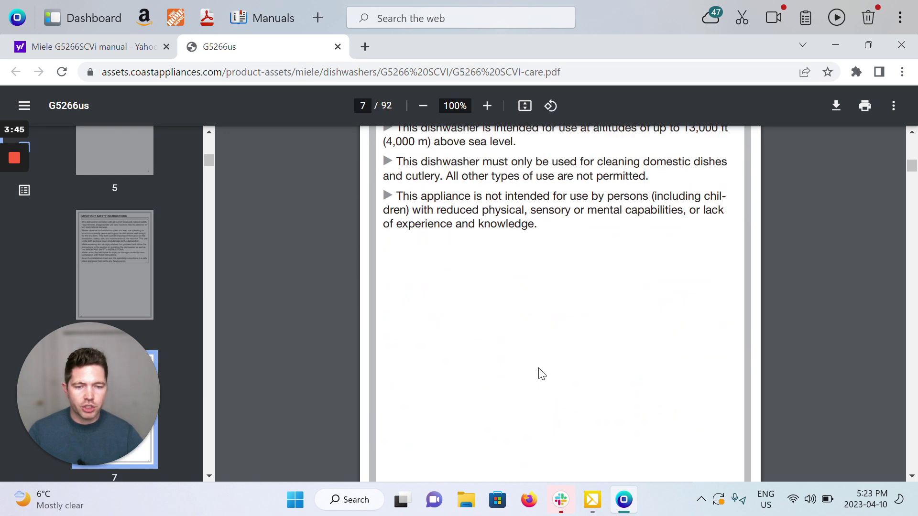
scroll(541, 374, down, 6)
scroll(541, 373, down, 9)
scroll(541, 373, down, 7)
scroll(542, 374, down, 8)
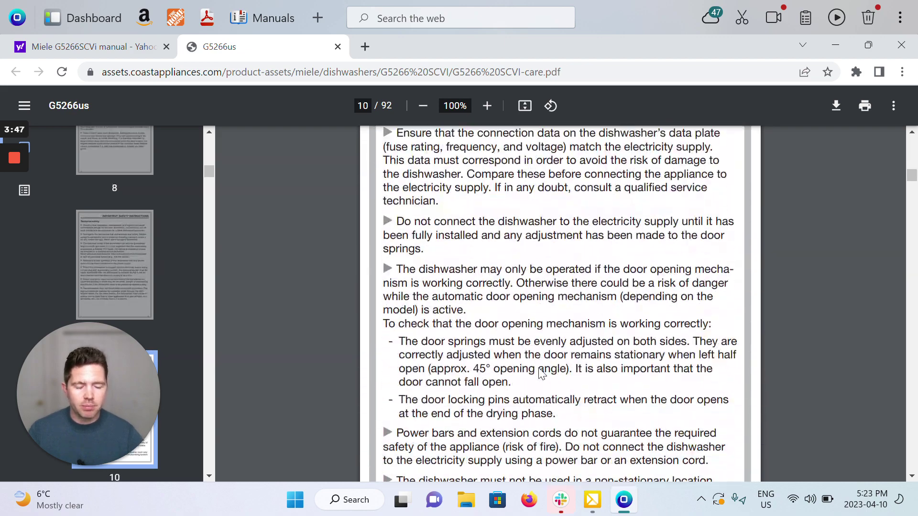
scroll(542, 374, down, 8)
scroll(542, 373, down, 6)
scroll(540, 373, down, 8)
scroll(541, 373, down, 8)
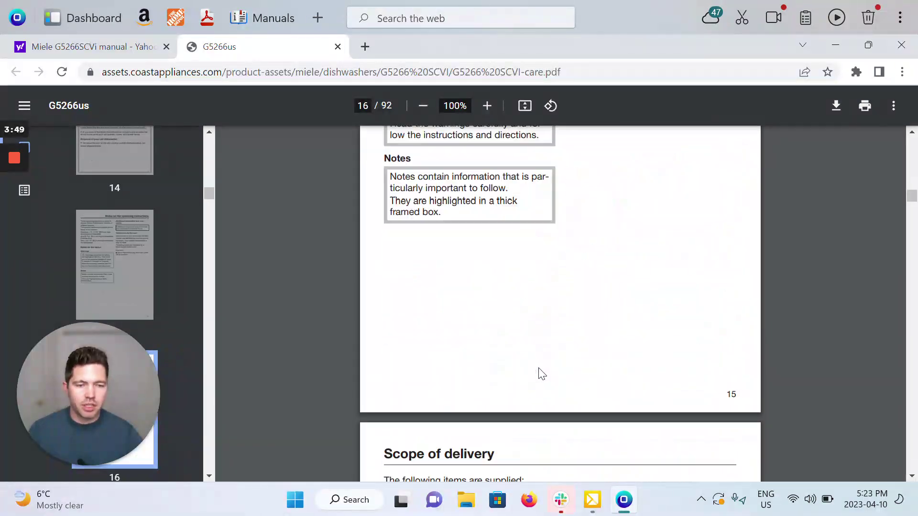
scroll(540, 373, down, 5)
scroll(540, 373, down, 8)
scroll(541, 374, down, 7)
scroll(541, 373, down, 3)
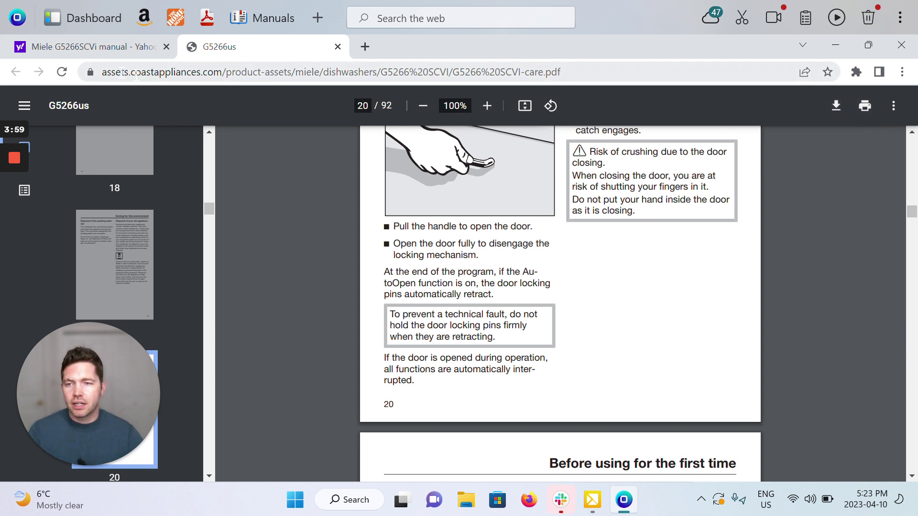
- On the Yahoo results, open 'Operating and Installation Instructions - Welcome to Miele'
click(117, 47)
scroll(249, 313, down, 1)
scroll(249, 313, down, 4)
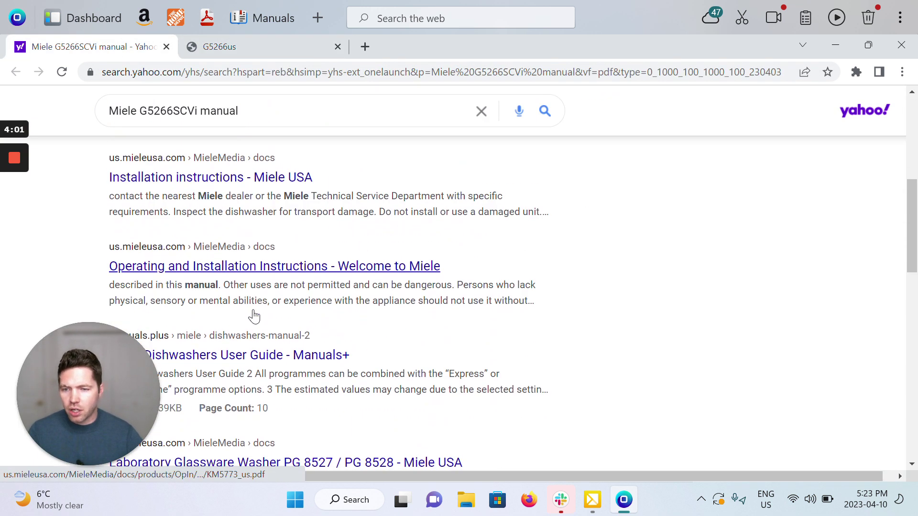
scroll(254, 315, down, 1)
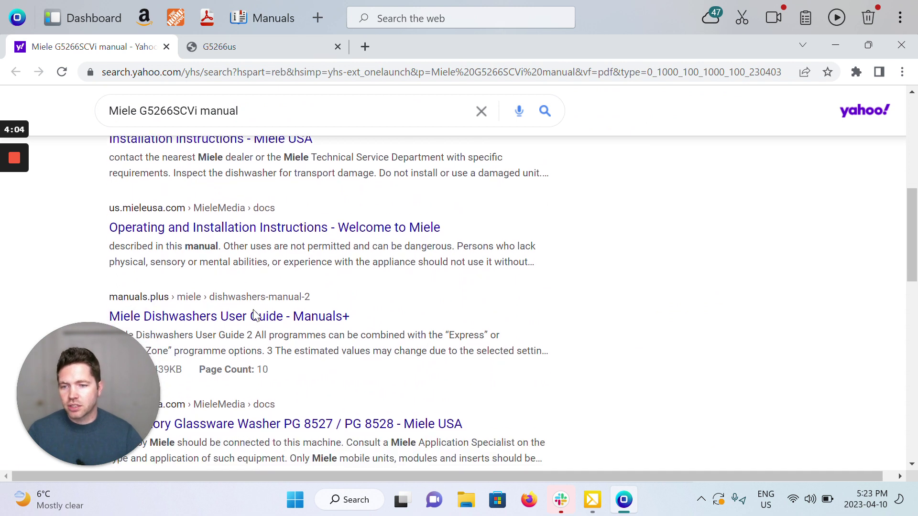
scroll(253, 315, up, 1)
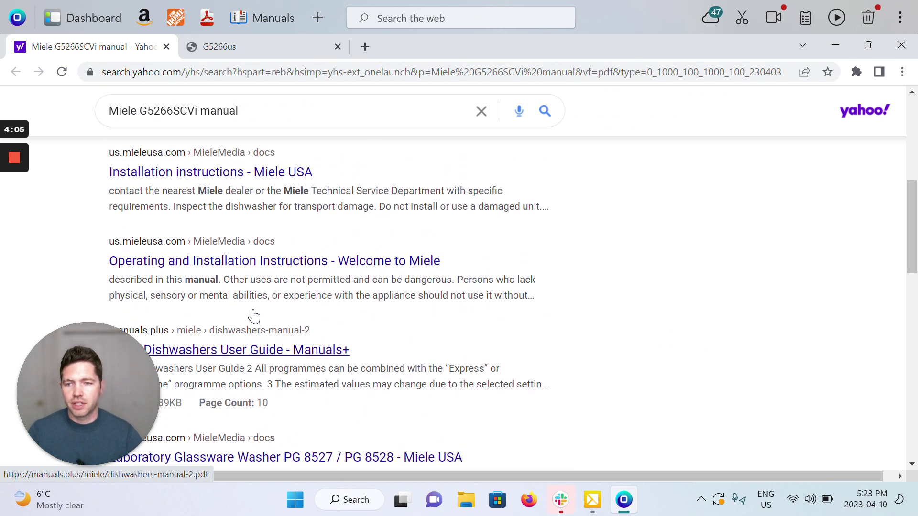
scroll(254, 315, up, 3)
scroll(259, 325, down, 1)
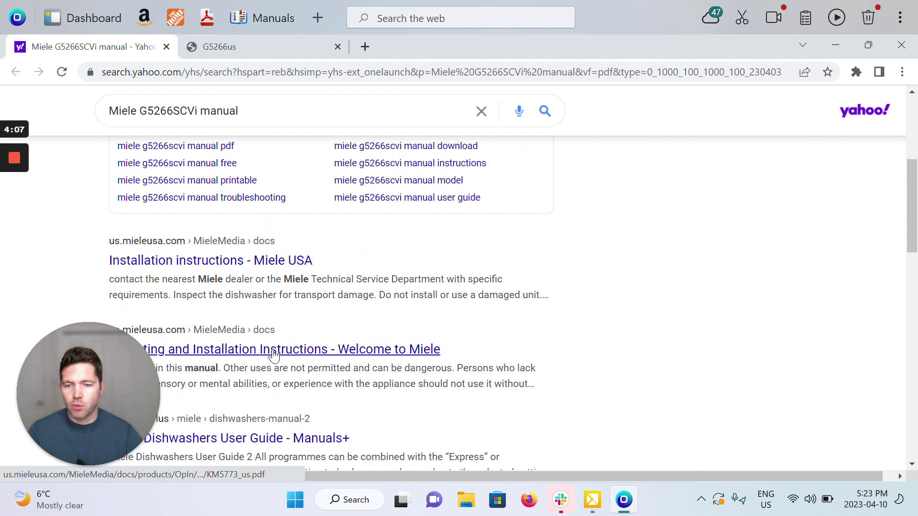
click(273, 352)
- Close the stray KM 5773 cooktop manual and return to the G5266us dishwasher PDF
scroll(409, 424, down, 4)
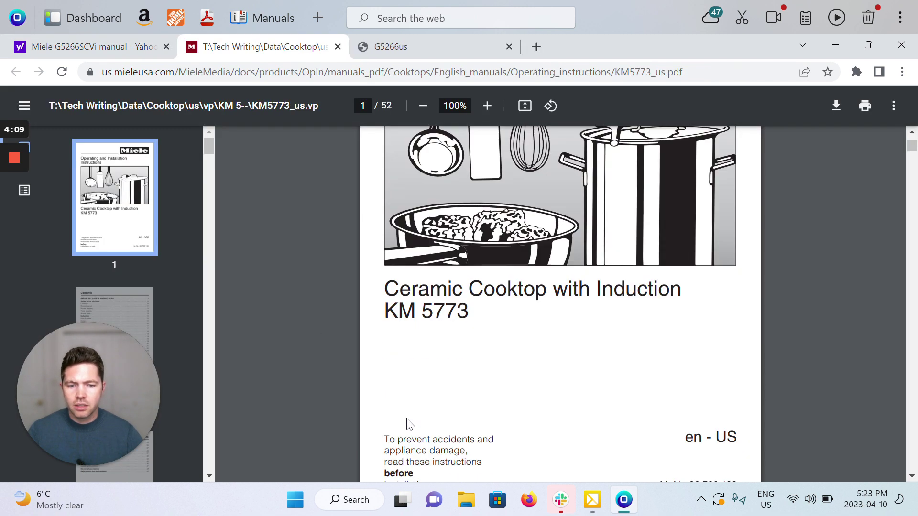
scroll(407, 422, up, 1)
scroll(407, 419, up, 3)
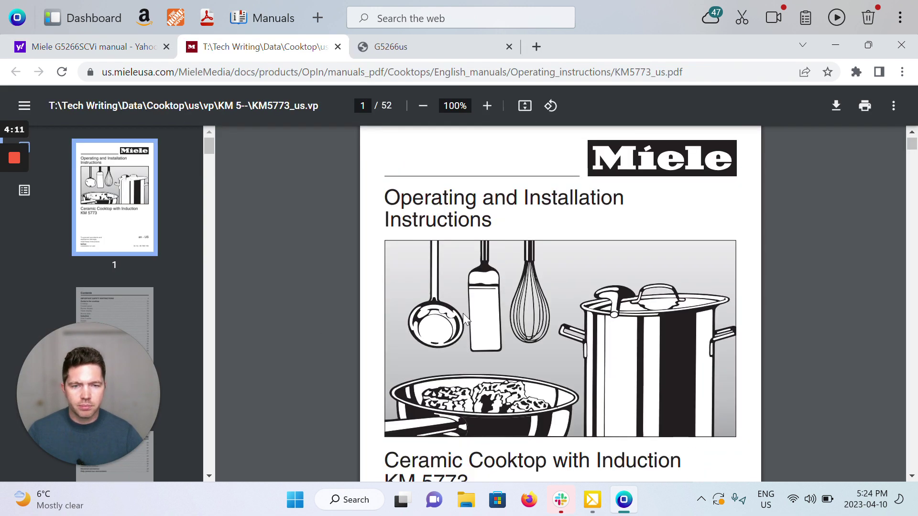
click(337, 46)
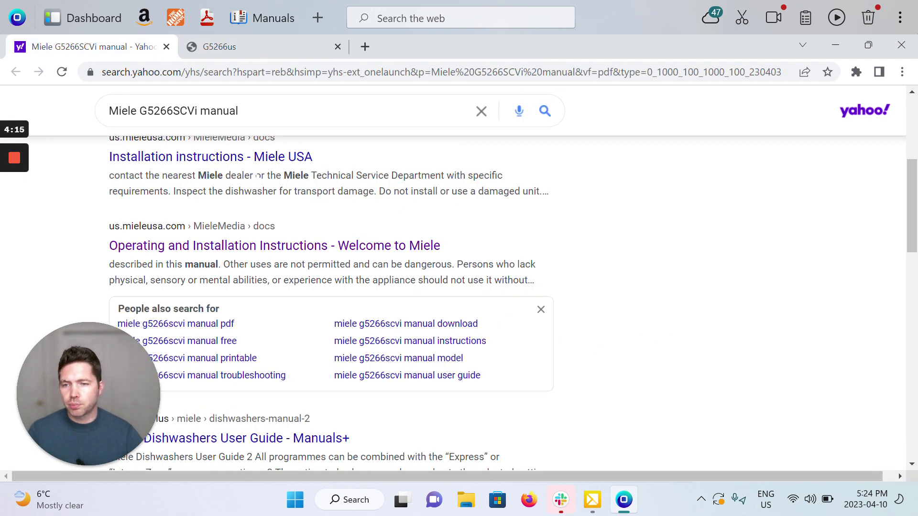
scroll(239, 165, up, 5)
click(261, 52)
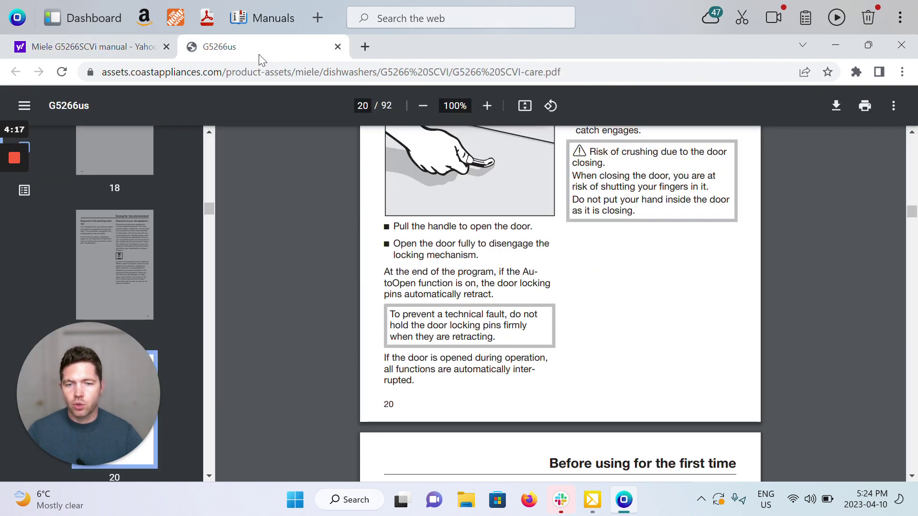
scroll(275, 218, up, 5)
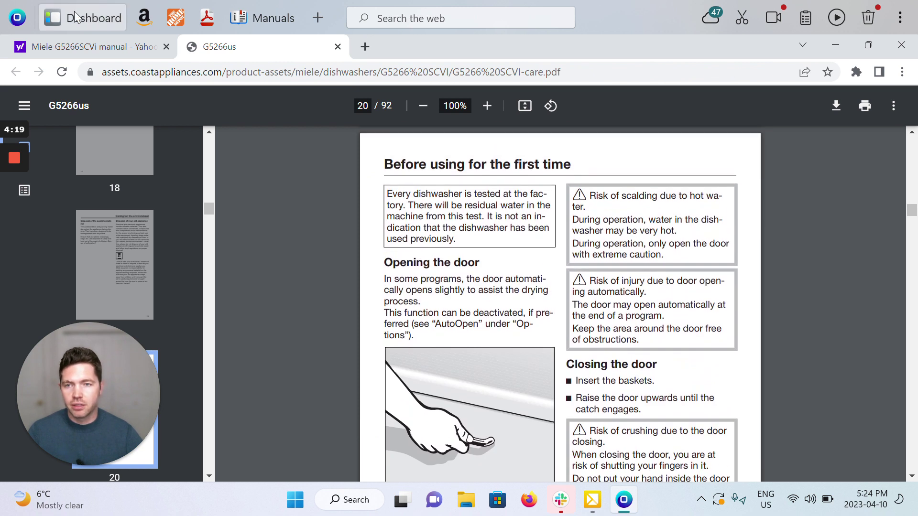
click(248, 23)
- Run a Manuals search with only the brand Miele entered
click(248, 22)
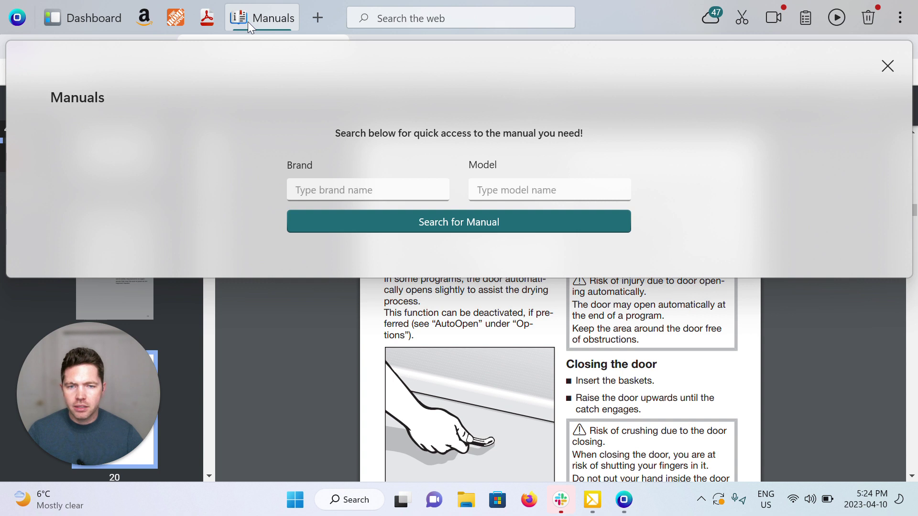
click(344, 189)
text(M)
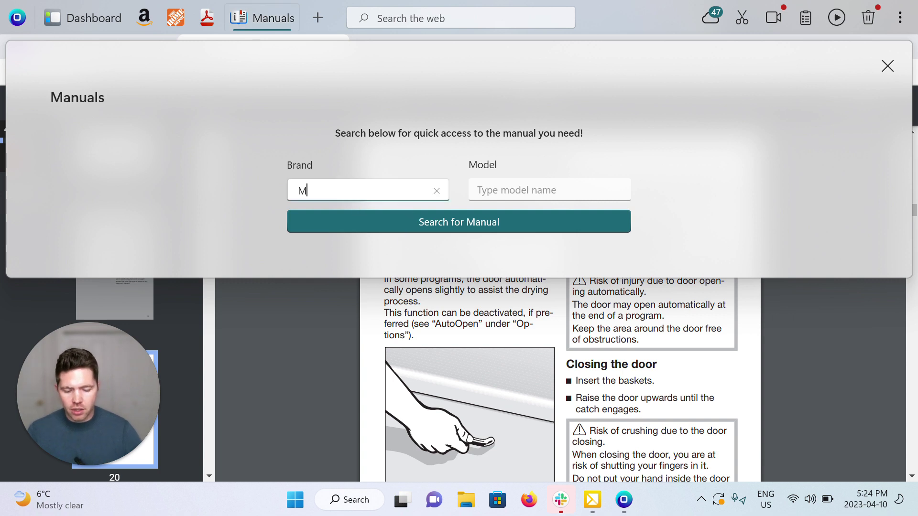
text(iele)
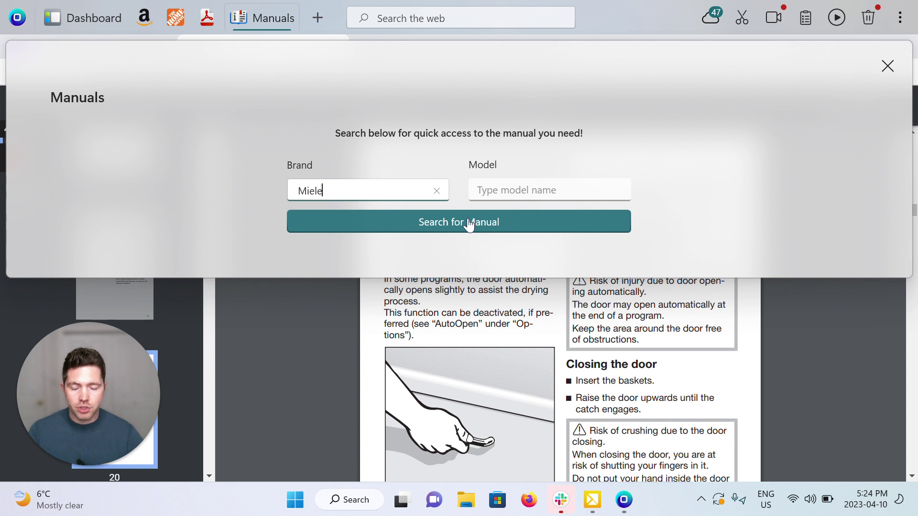
click(468, 223)
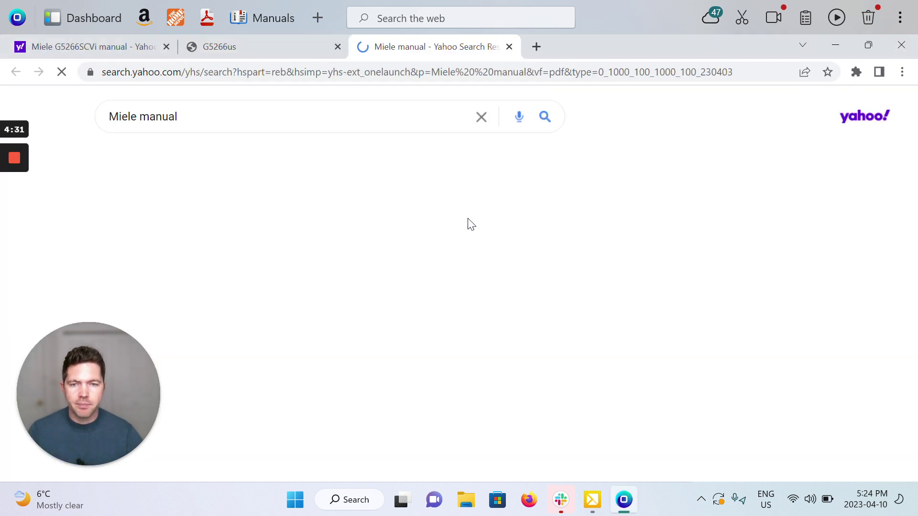
- Scroll through the Yahoo results for Miele manual PDFs
scroll(399, 420, down, 1)
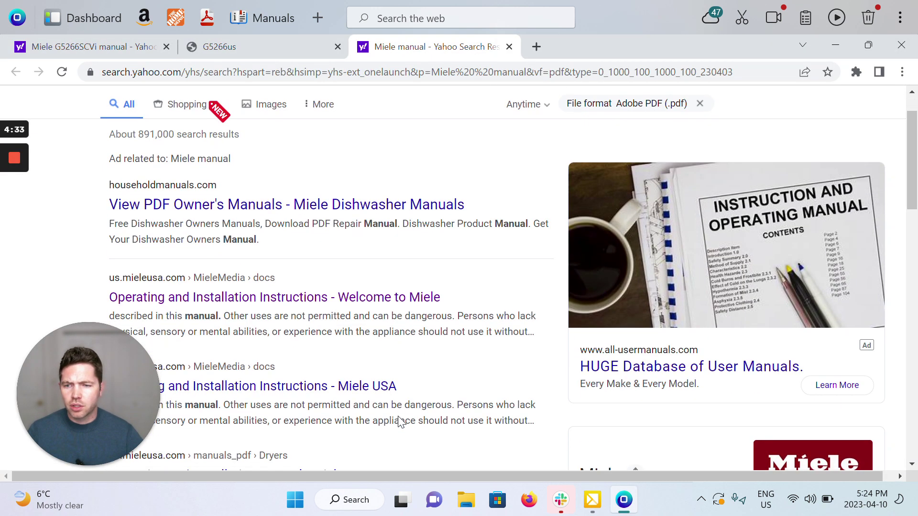
scroll(399, 421, down, 1)
scroll(400, 421, down, 1)
scroll(399, 420, down, 1)
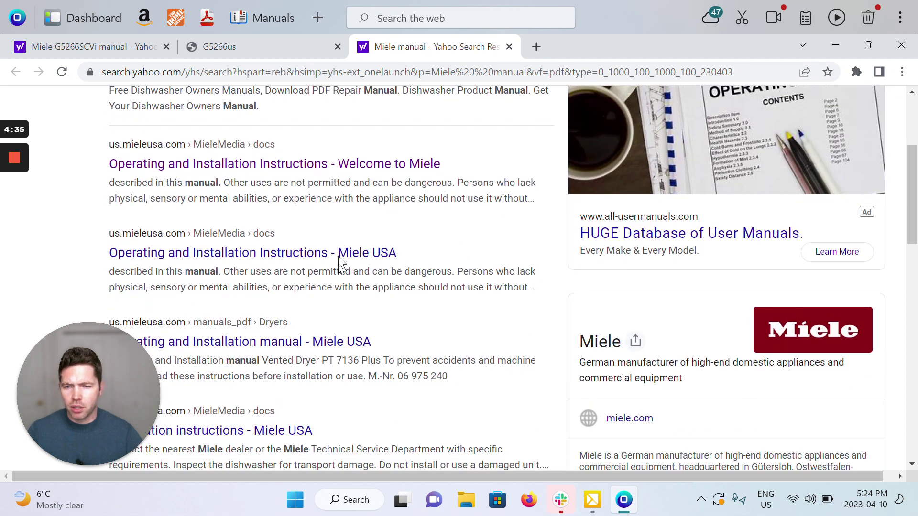
scroll(344, 253, down, 1)
scroll(345, 254, down, 2)
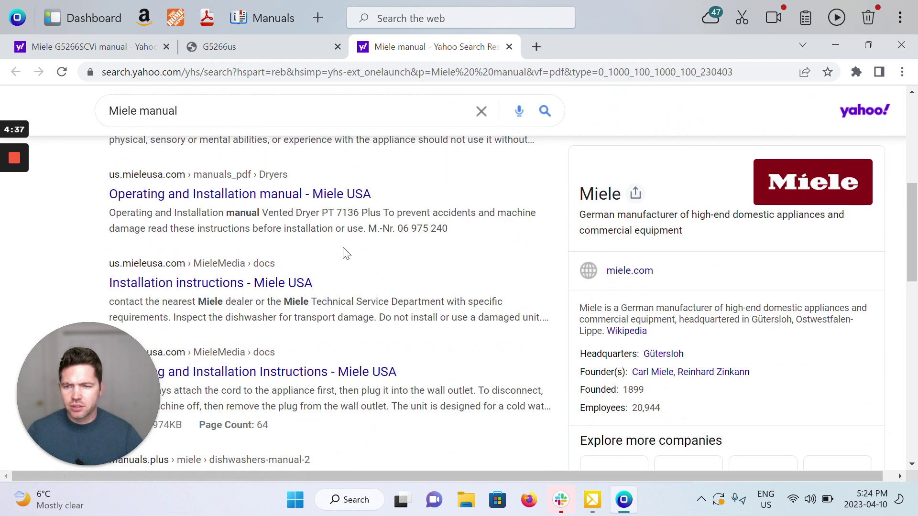
scroll(344, 254, down, 2)
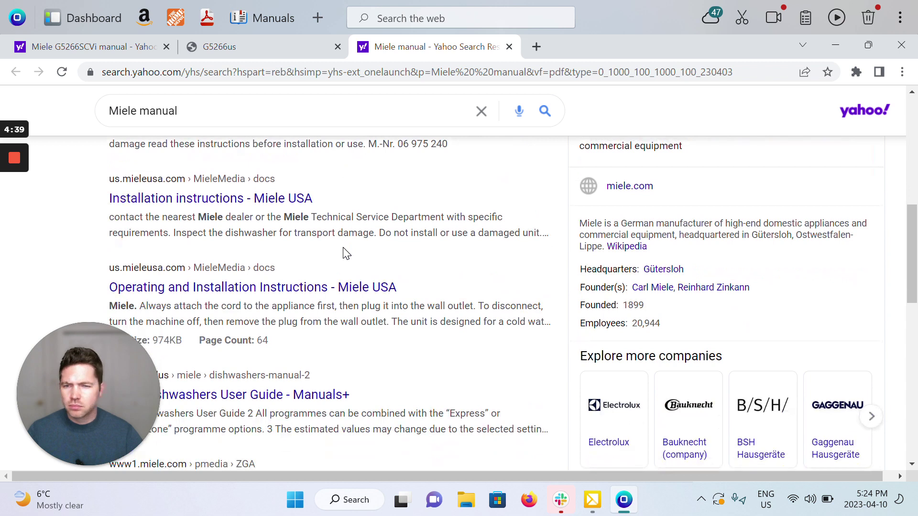
- Open the 'Installation instructions - Miele USA' PDF, then reopen and dismiss the Manuals panel
click(214, 198)
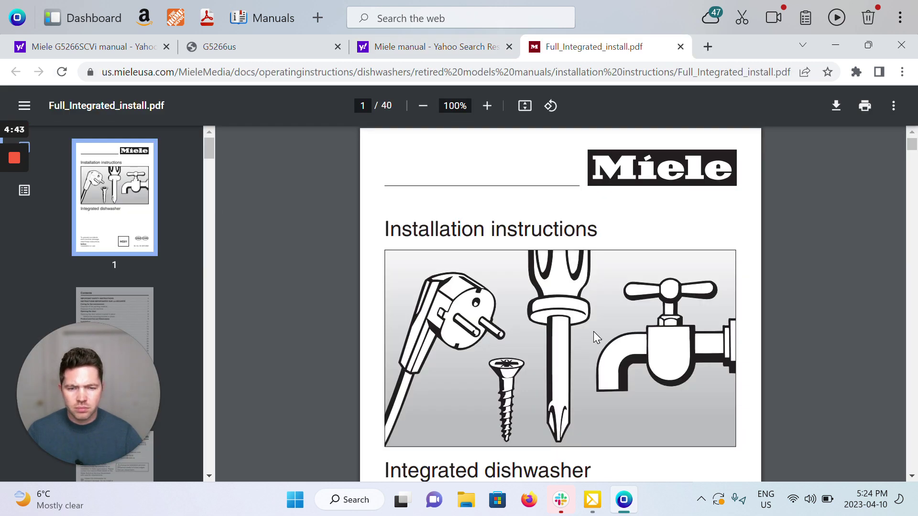
scroll(594, 334, down, 3)
scroll(510, 211, up, 3)
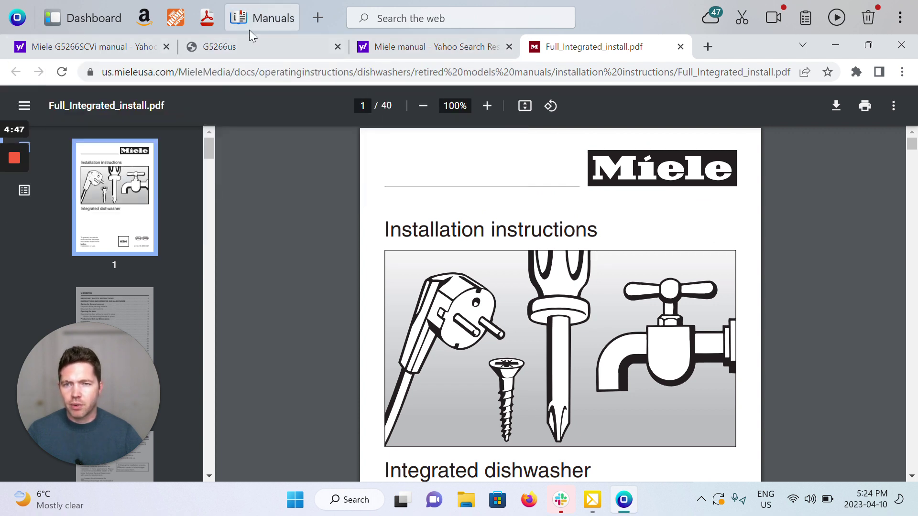
click(262, 23)
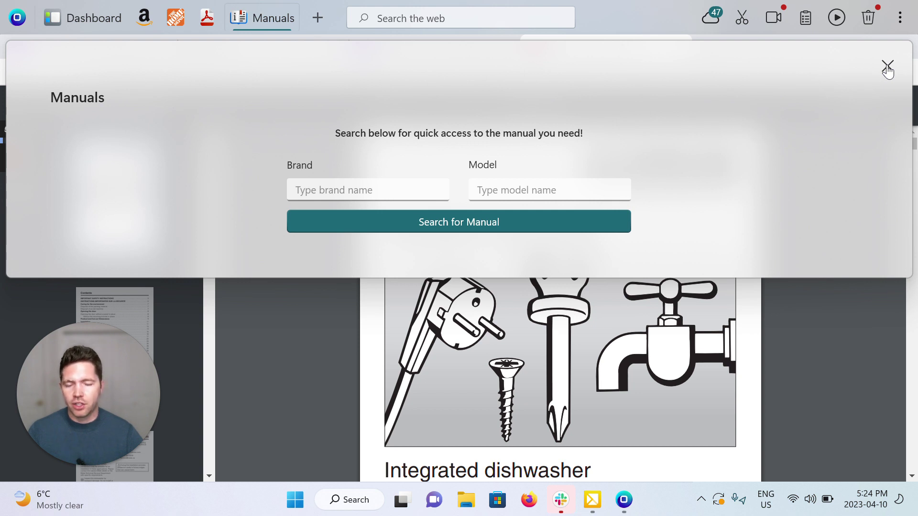
click(887, 67)
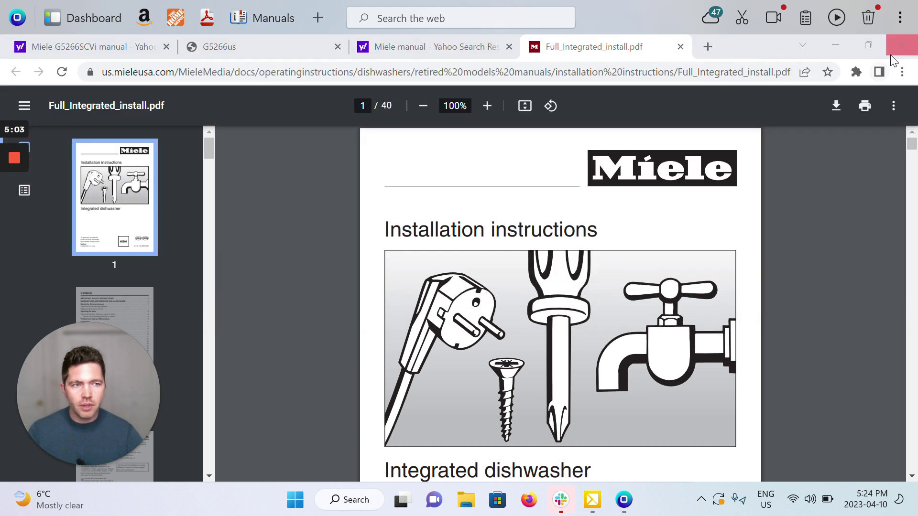
- Close the Chrome window holding all the Miele manual tabs
click(894, 54)
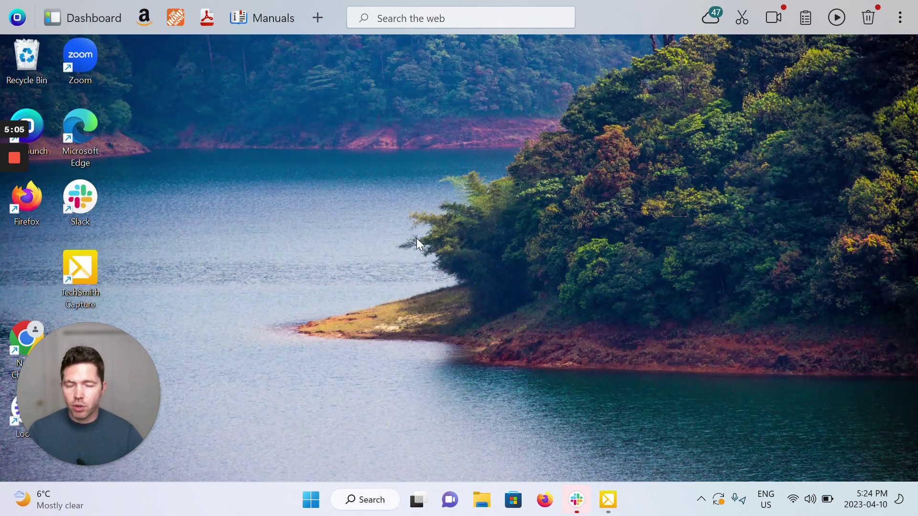